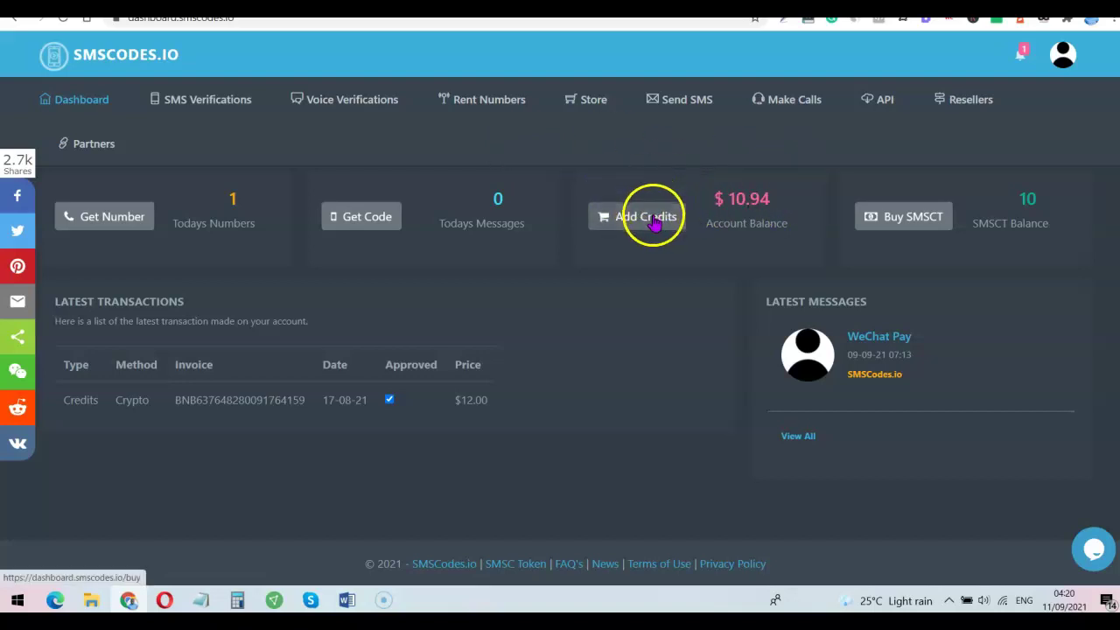
- Choose a $5.00 recharge amount on the SMSCodes.io add-credits page
left_click(631, 218)
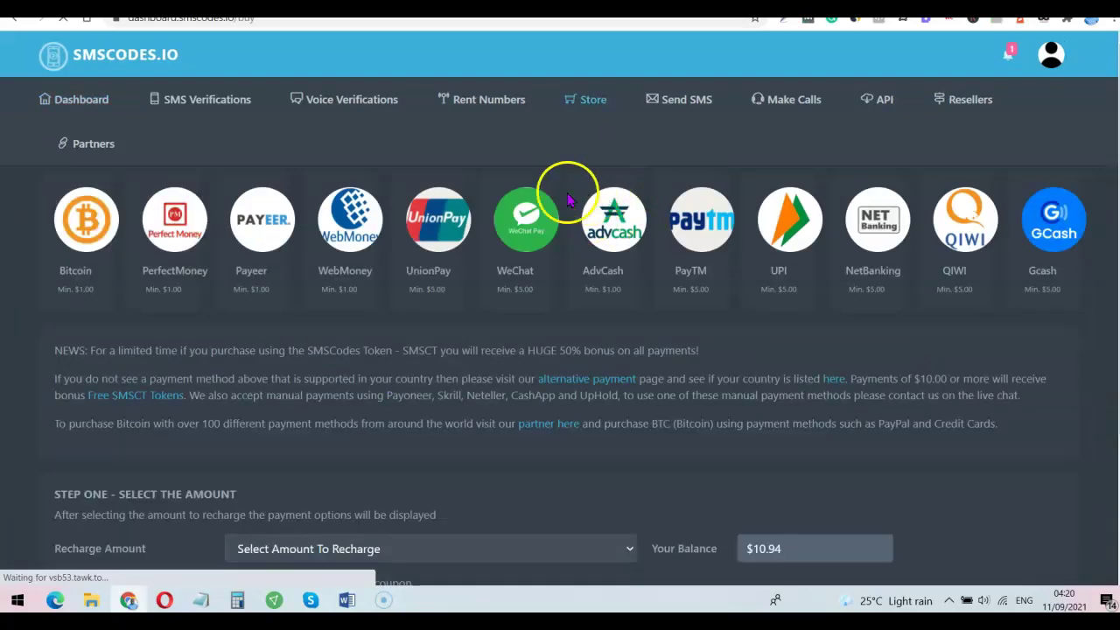
scroll(472, 147, "down", 2)
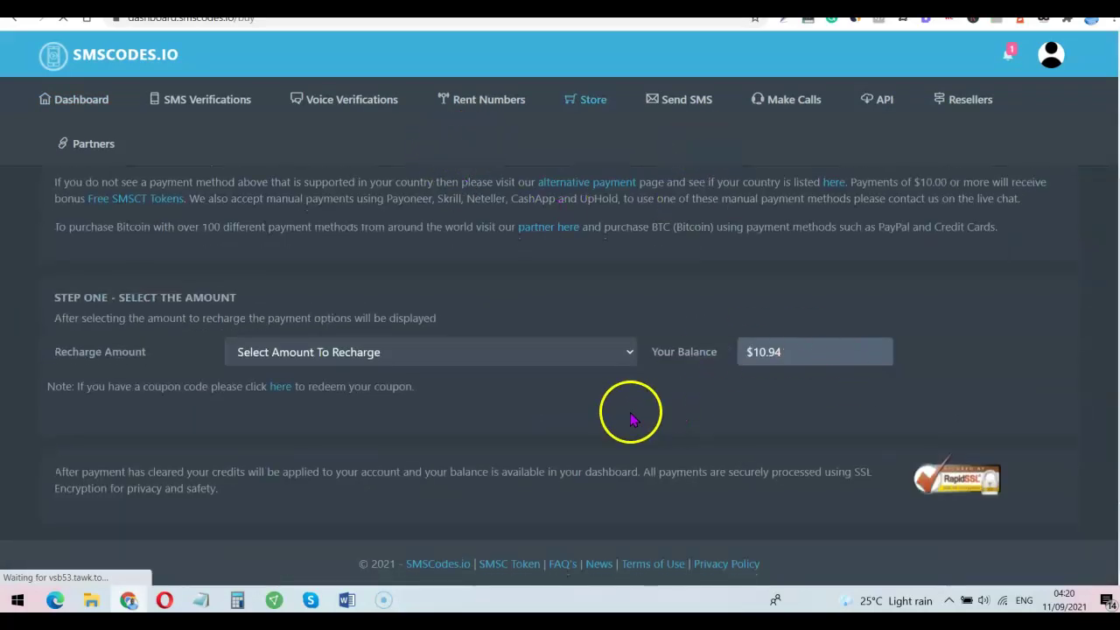
left_click(627, 352)
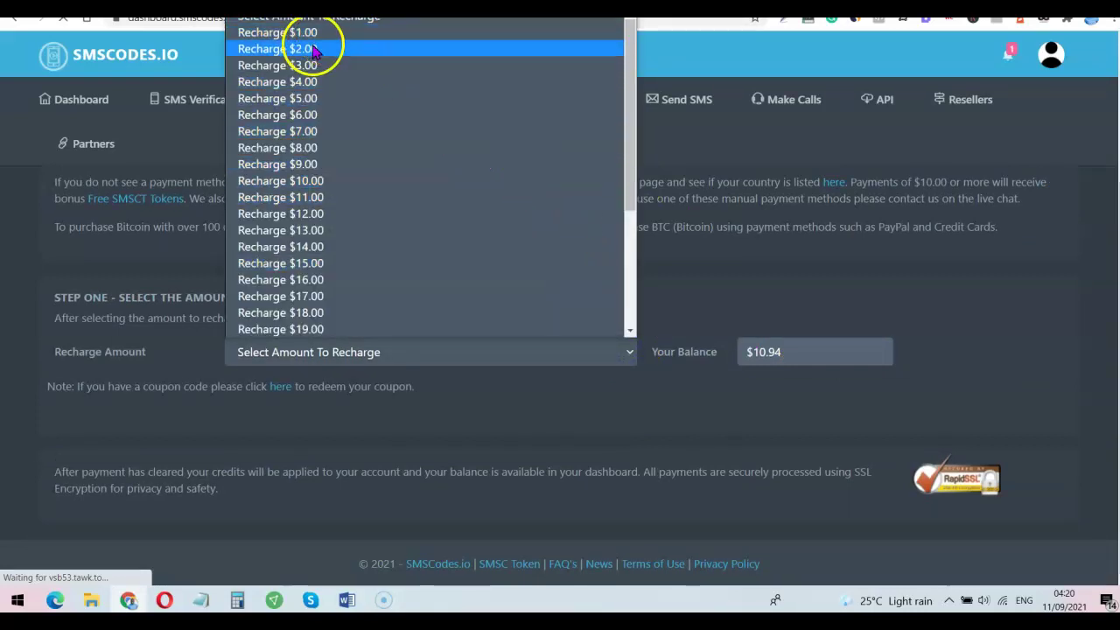
left_click(302, 100)
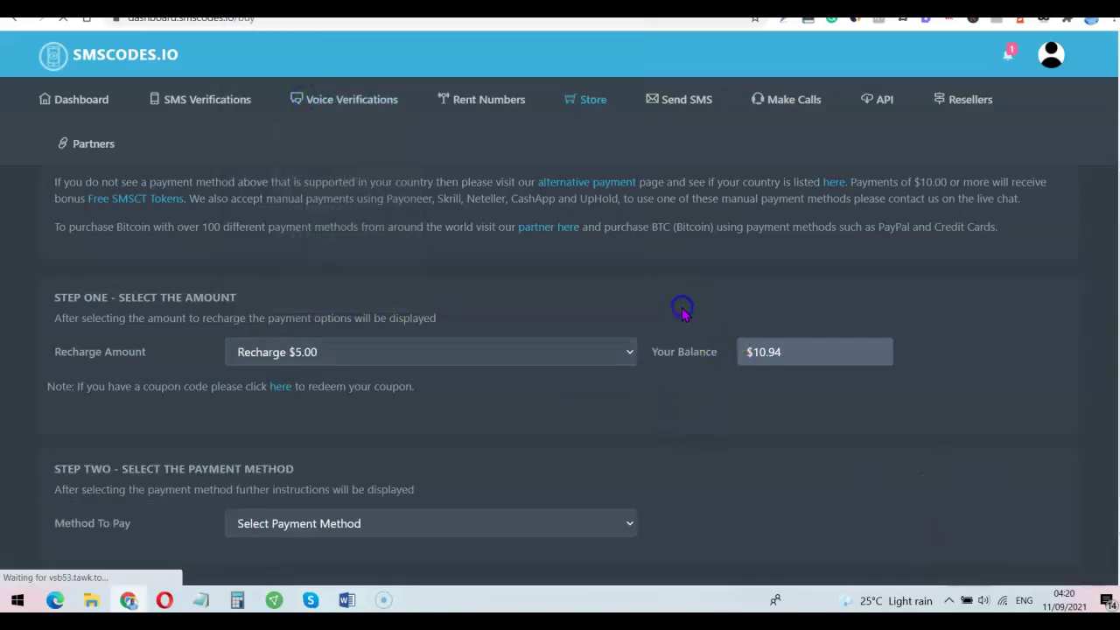
- Close the payment methods without picking one and return to the dashboard home
scroll(682, 311, "down", 3)
left_click(631, 396)
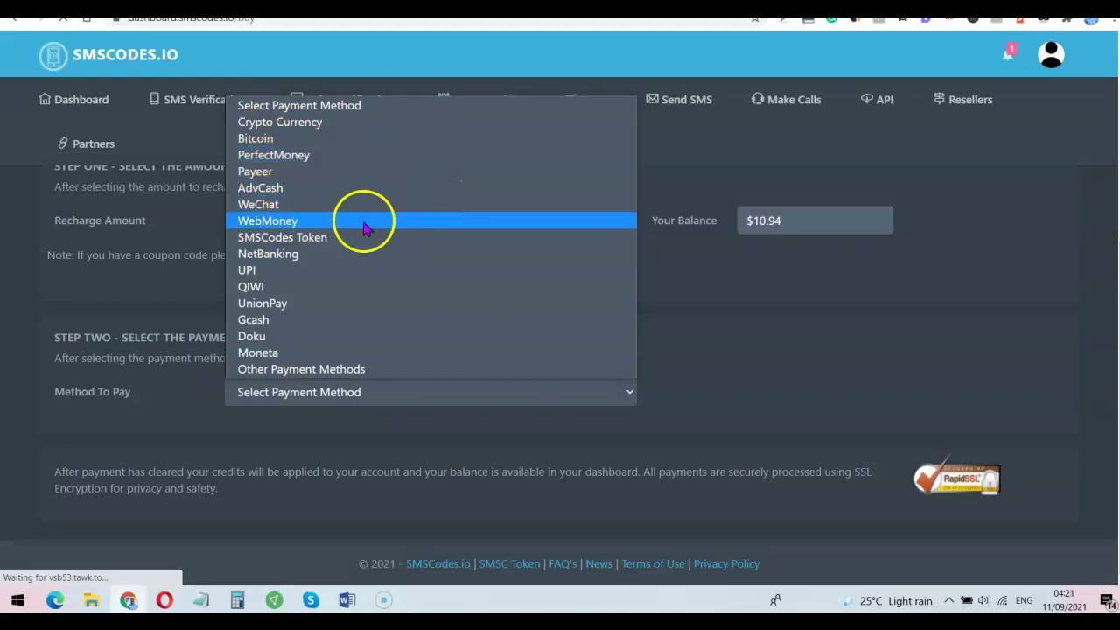
left_click(687, 328)
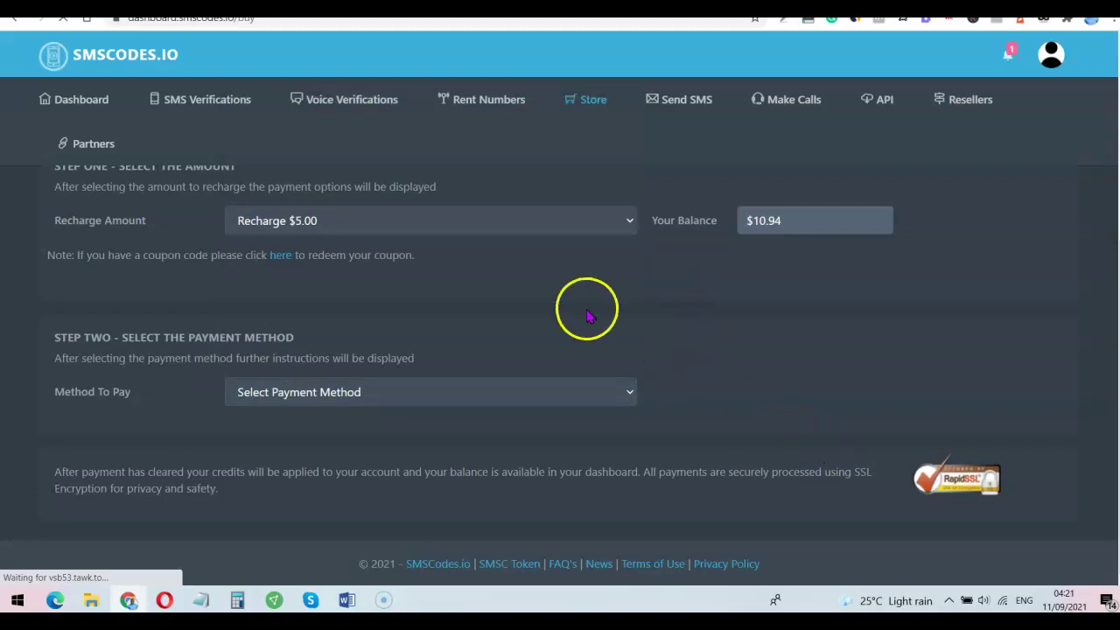
scroll(588, 315, "up", 4)
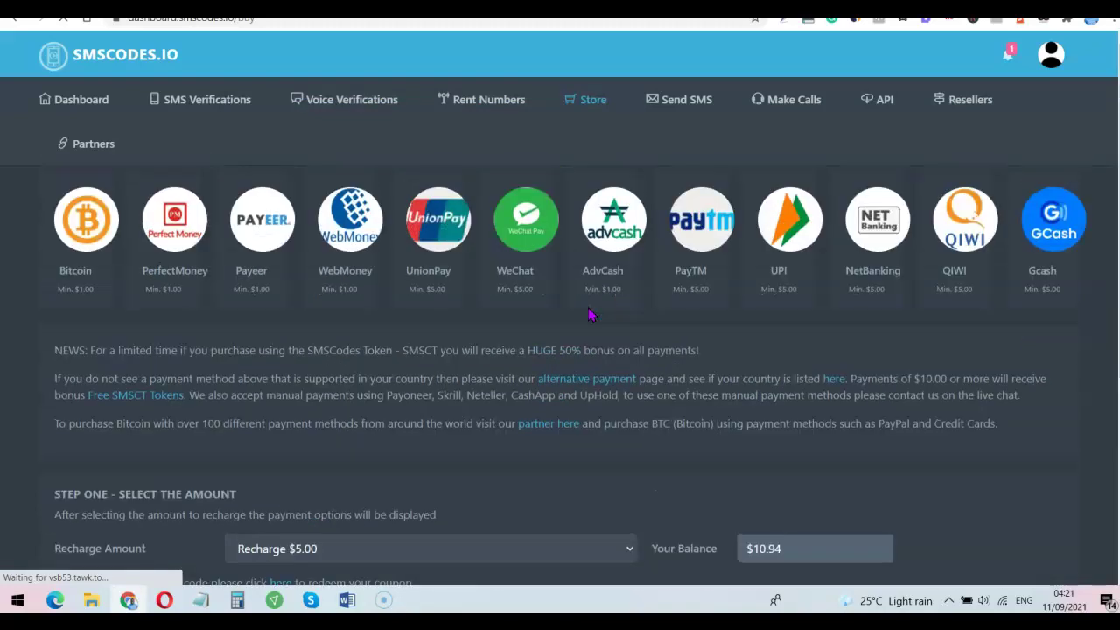
mouse_move(75, 99)
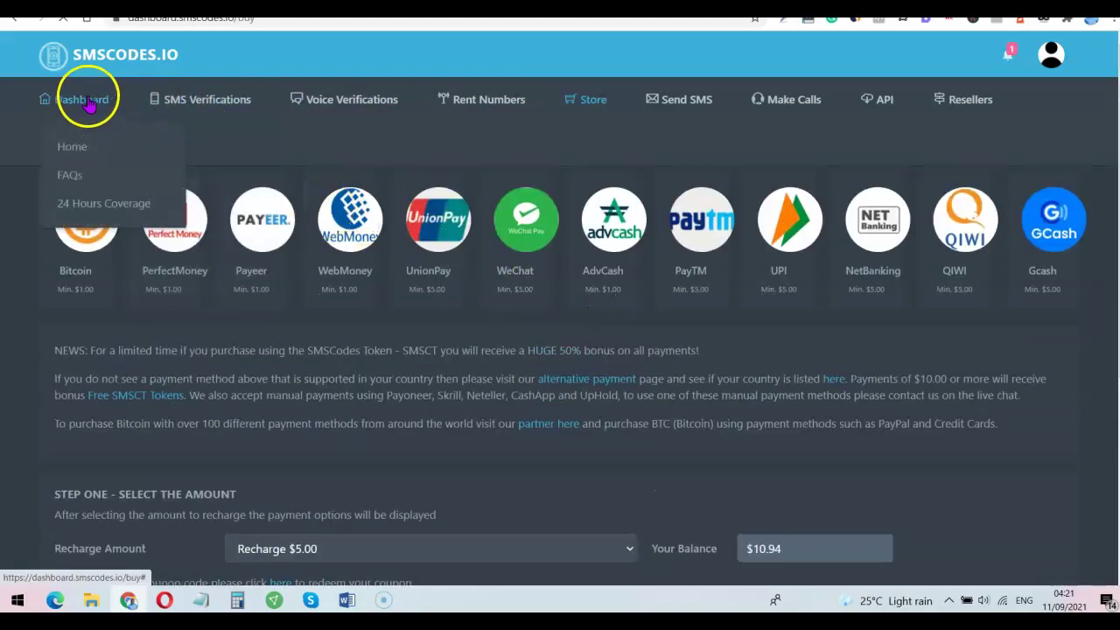
left_click(77, 154)
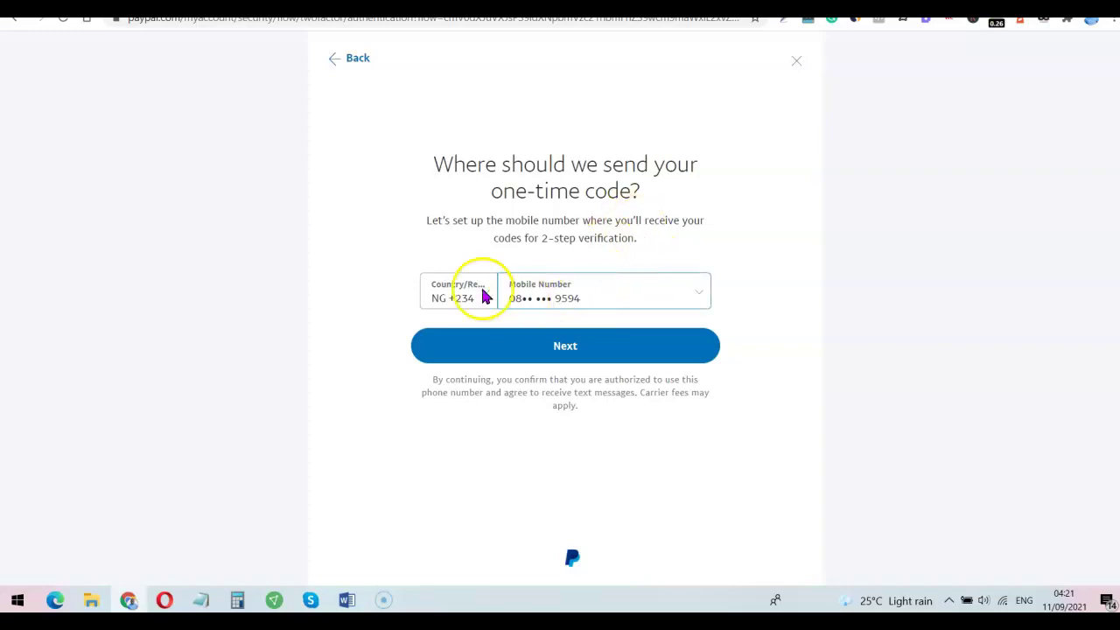
- Switch PayPal's mobile number to a new number with country code LS +266
left_click(704, 295)
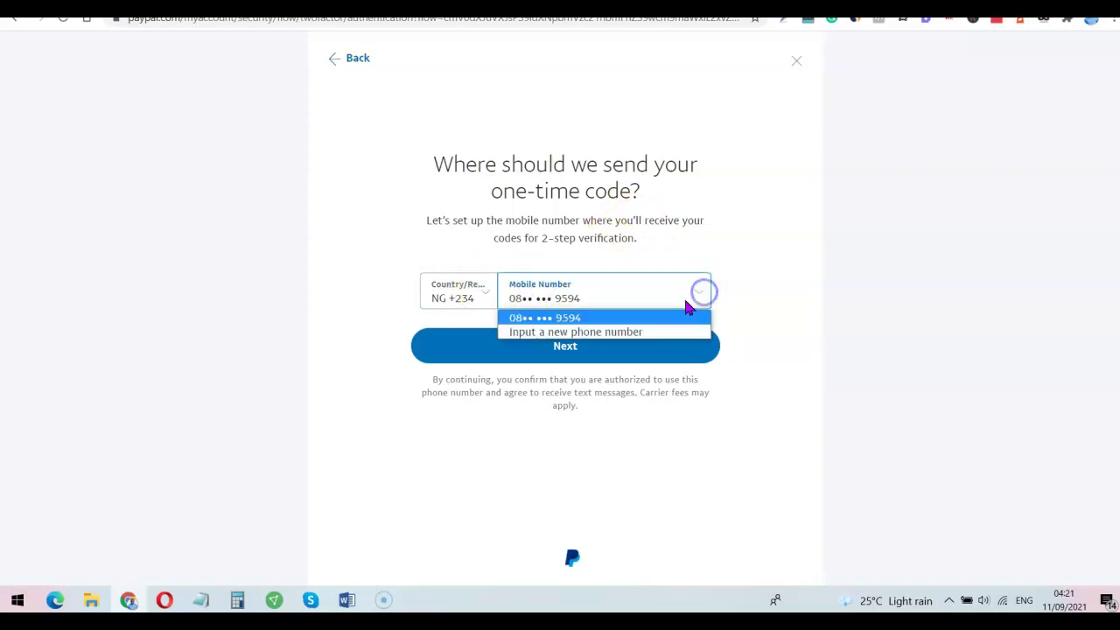
left_click(627, 333)
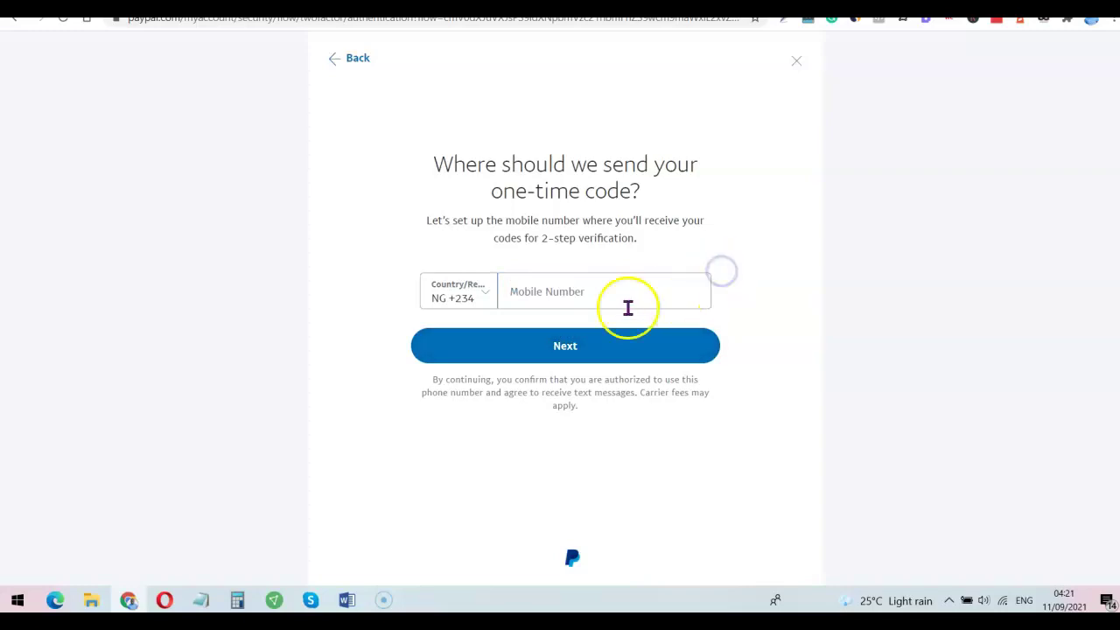
left_click(491, 296)
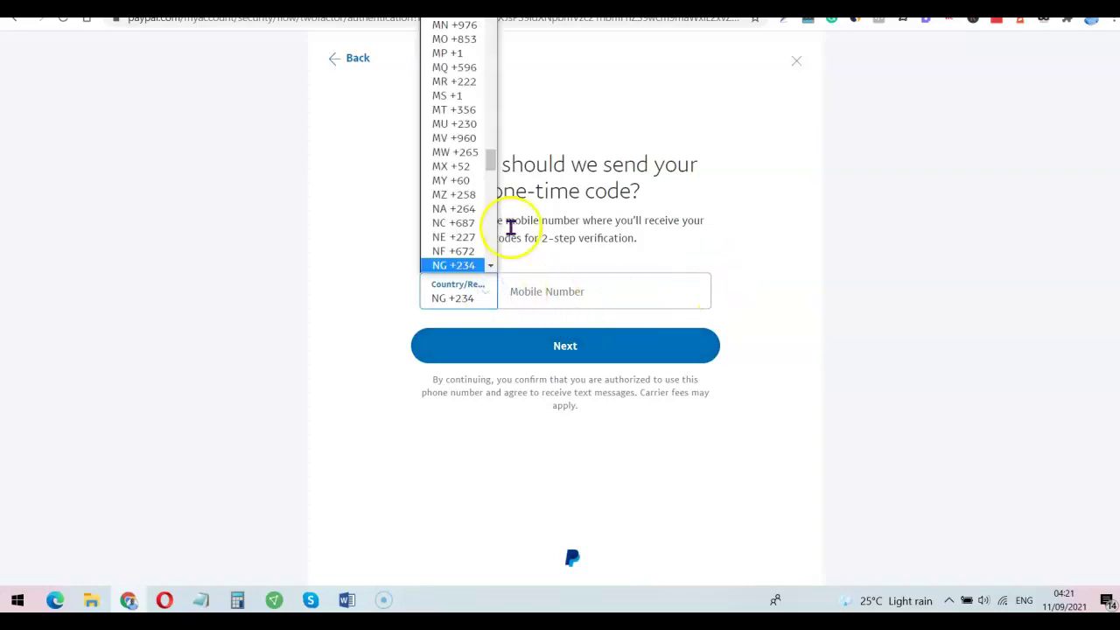
left_click_drag(492, 172, 492, 155)
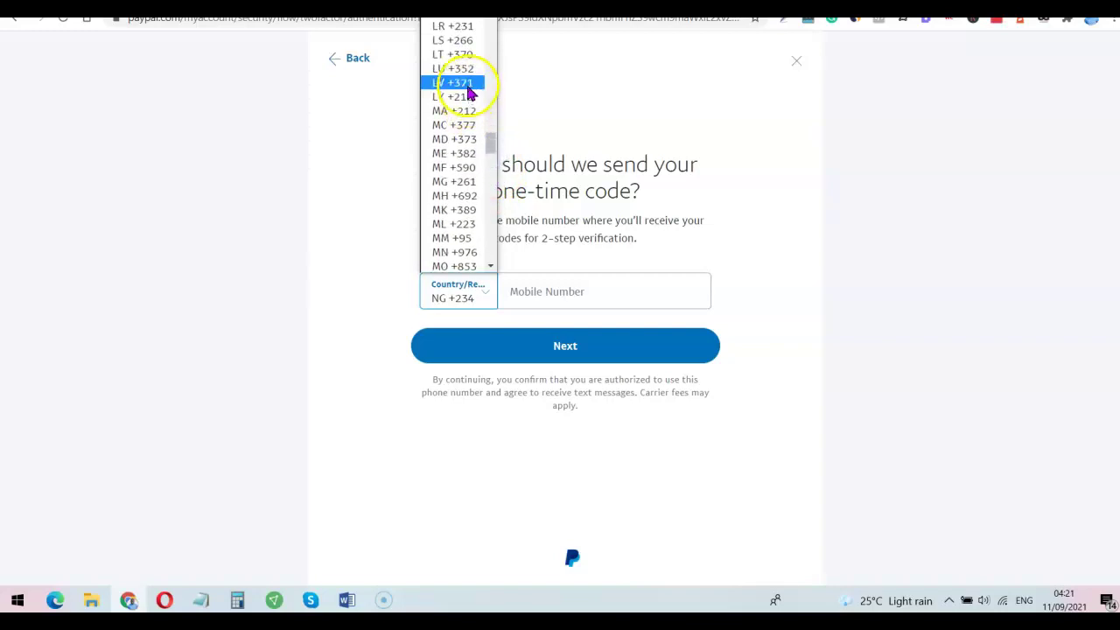
left_click(461, 42)
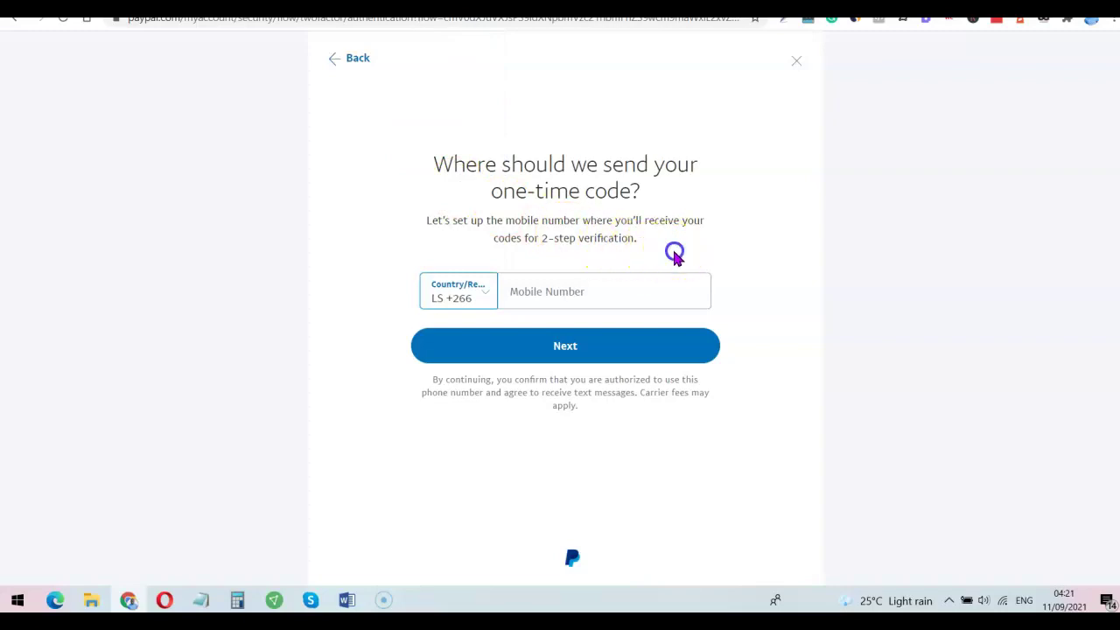
left_click(568, 289)
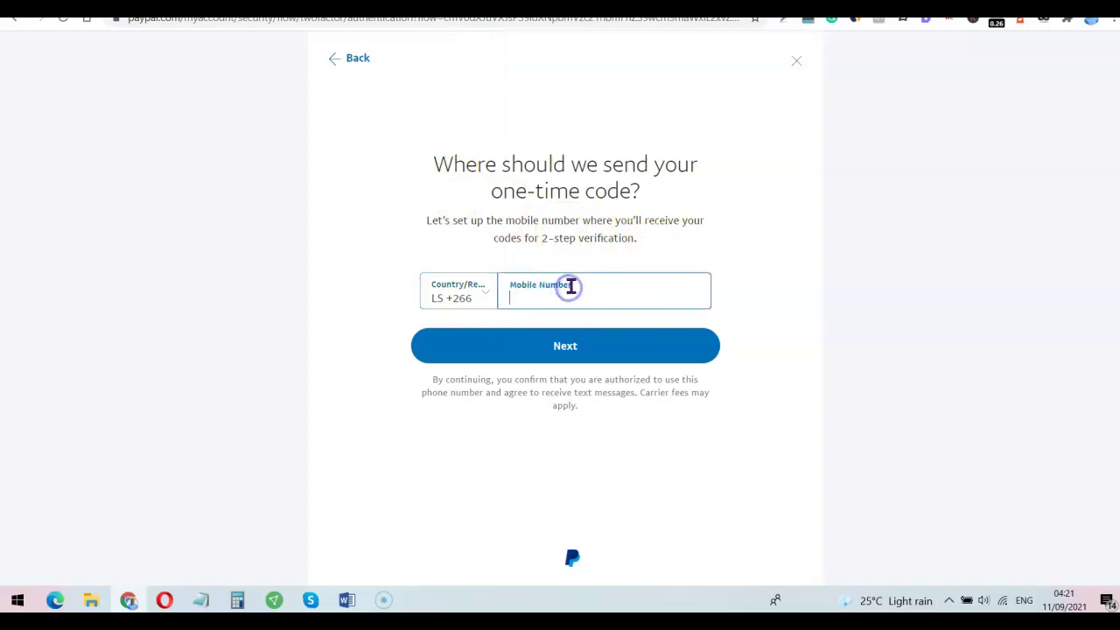
key("ctrl+Tab")
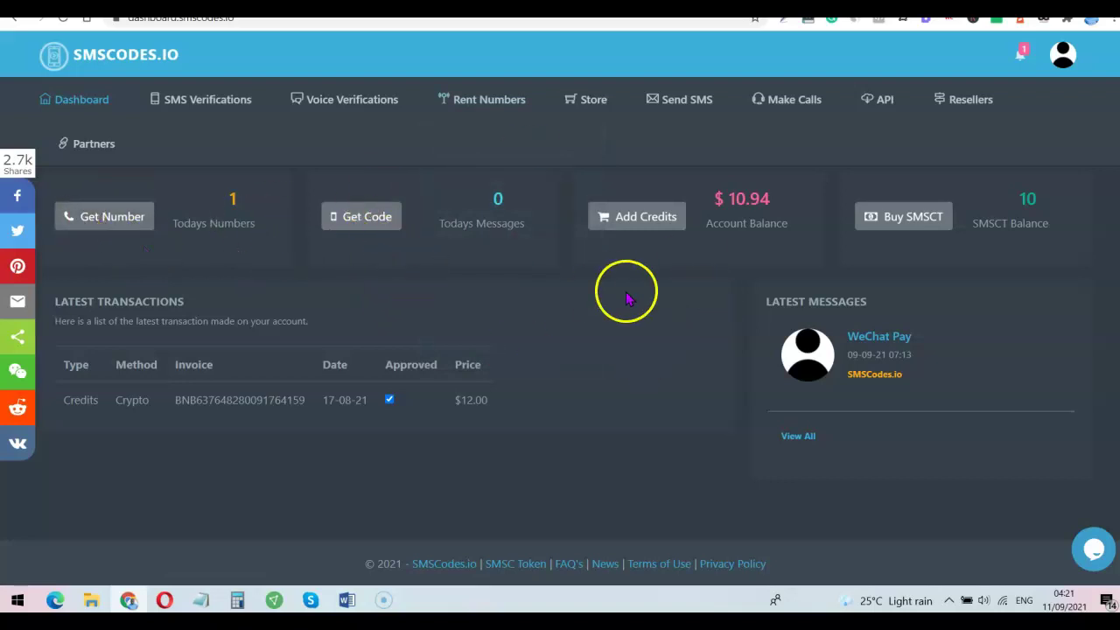
- Search SMS Verifications for PayPal and request a code for the Paypal service
left_click(371, 220)
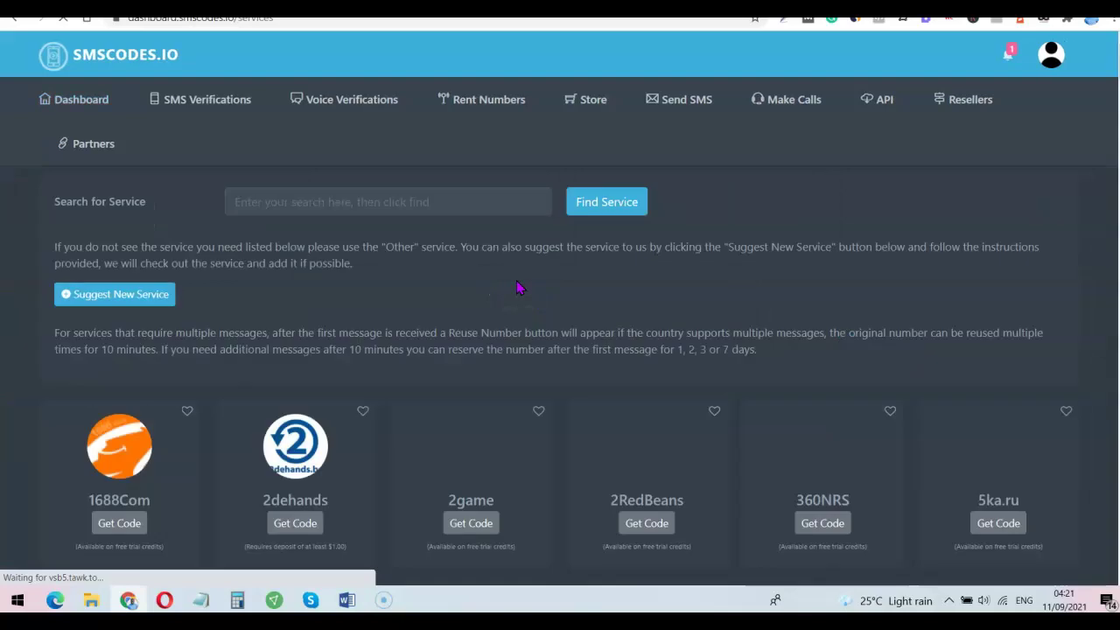
left_click(383, 202)
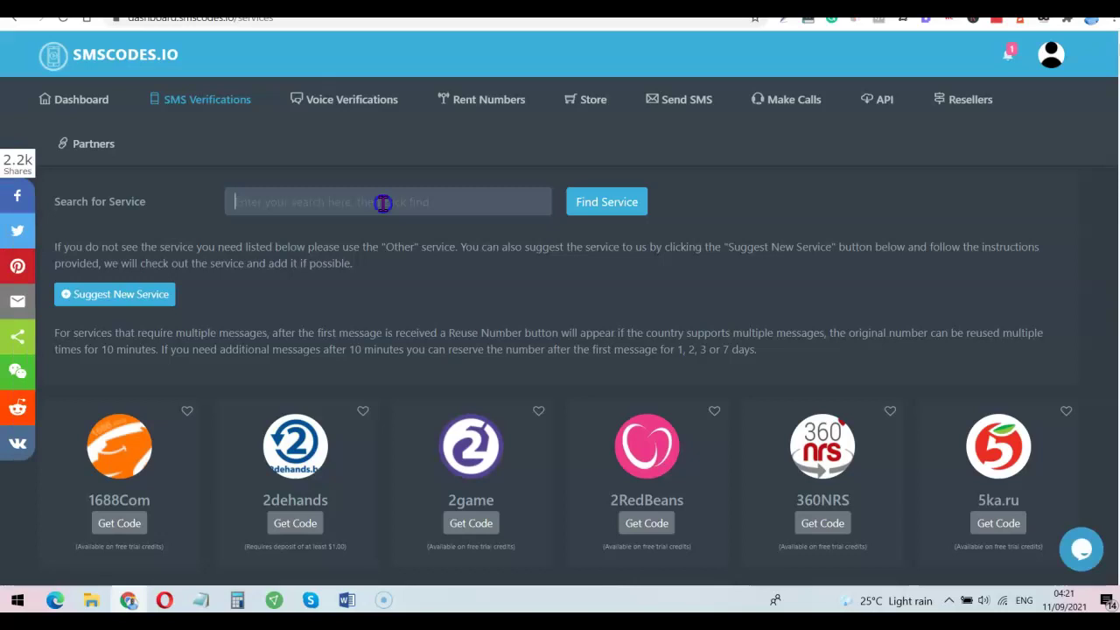
type("PayPa")
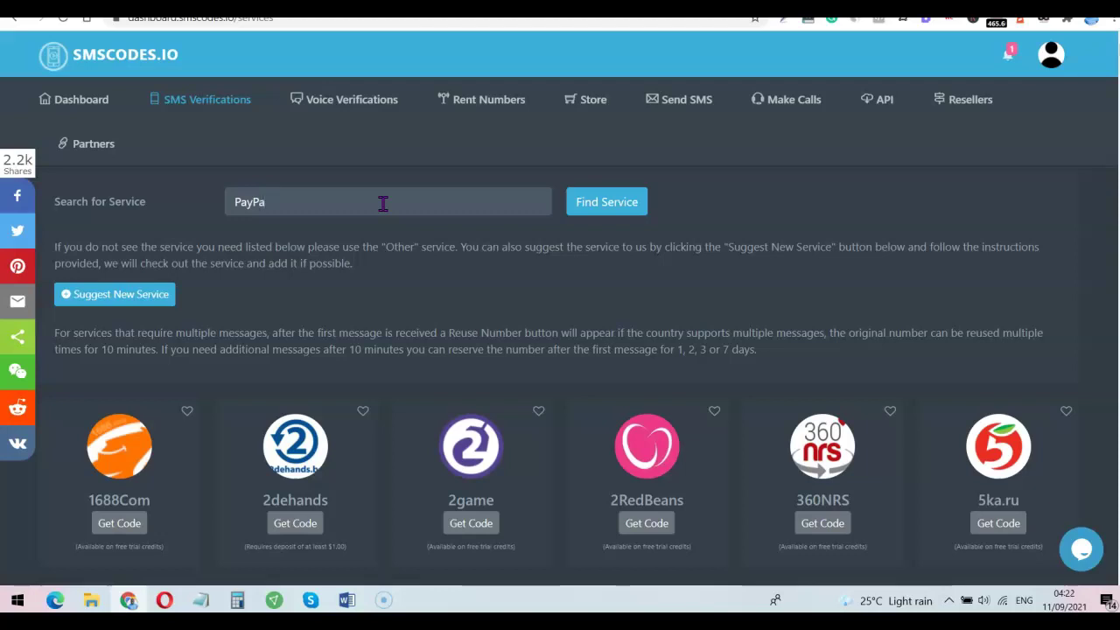
left_click(606, 205)
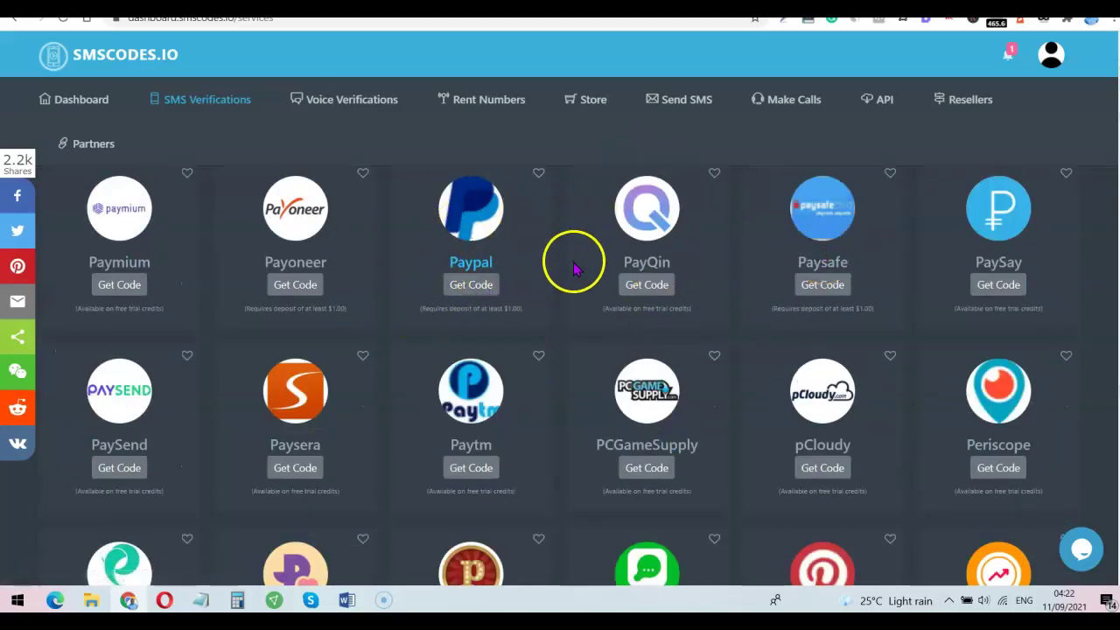
left_click(472, 287)
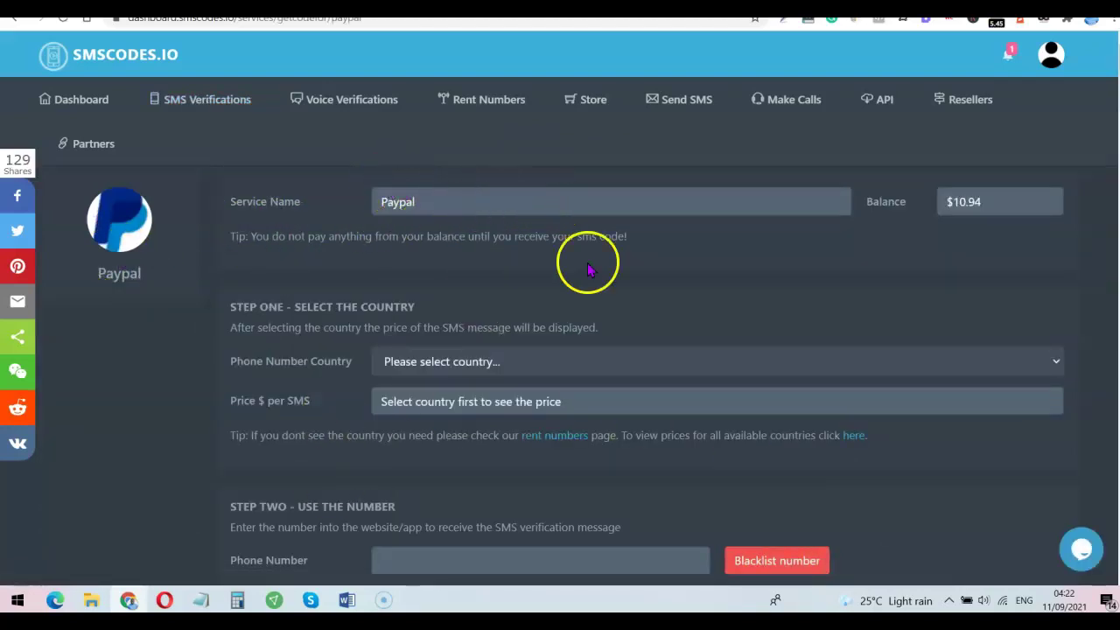
- Set the number's country to Lesotho (+266), priced at $0.39 per SMS
scroll(692, 324, "down", 1)
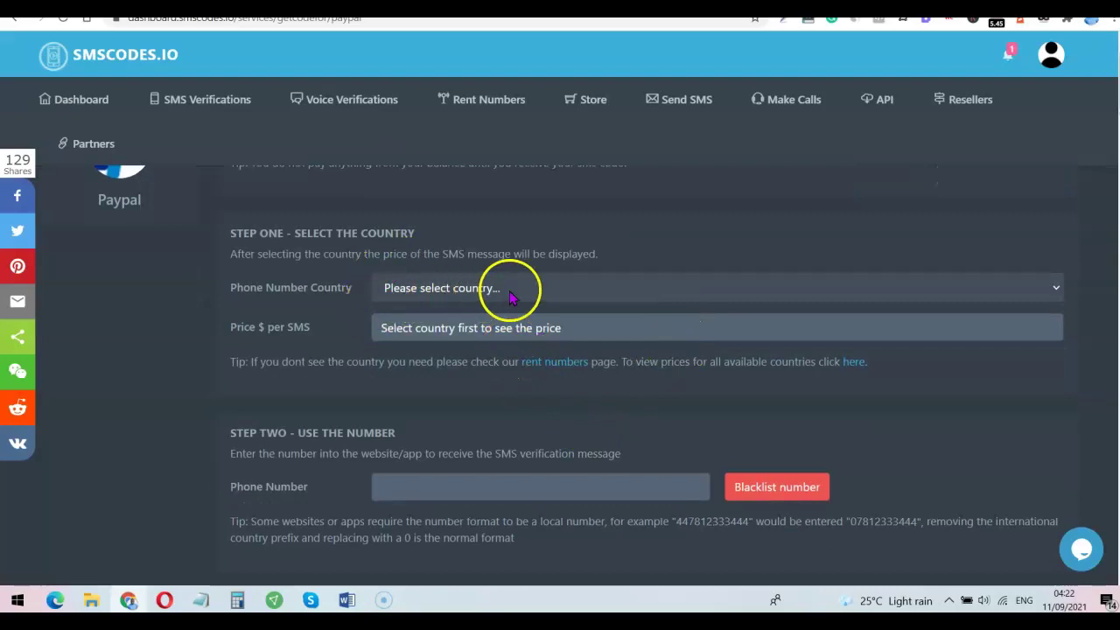
left_click(962, 293)
scroll(554, 113, "down", 5)
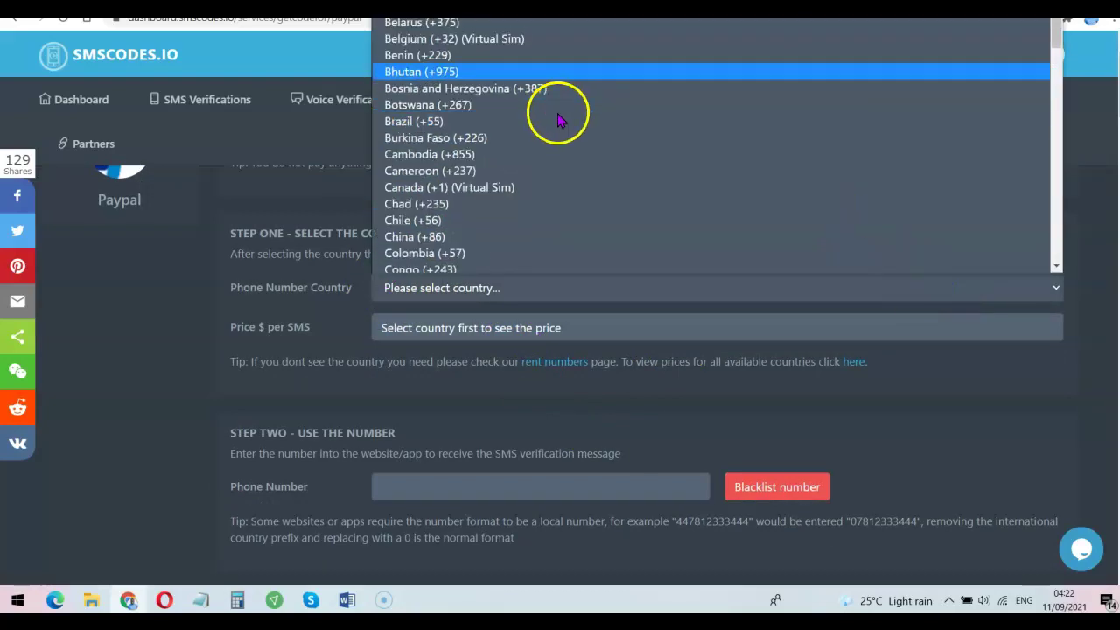
scroll(512, 185, "down", 8)
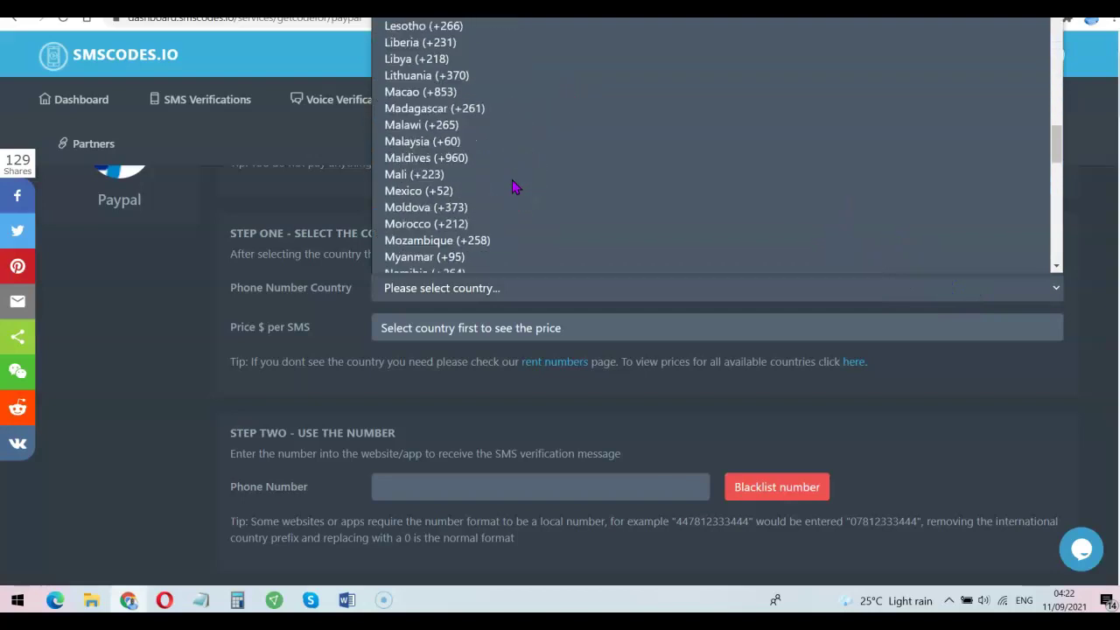
left_click(415, 28)
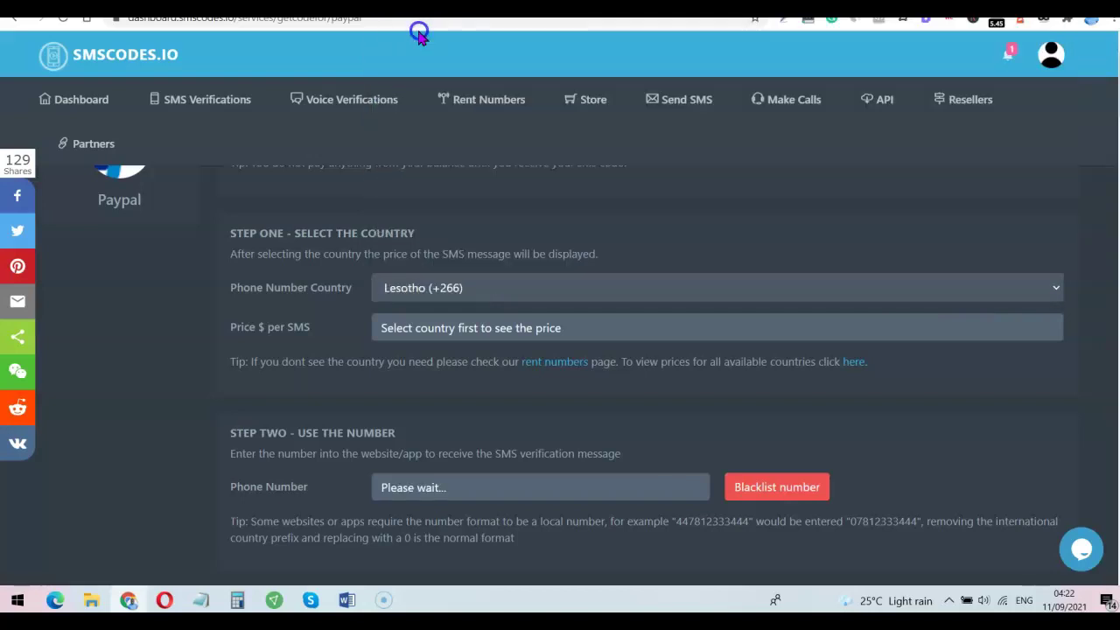
left_click(779, 244)
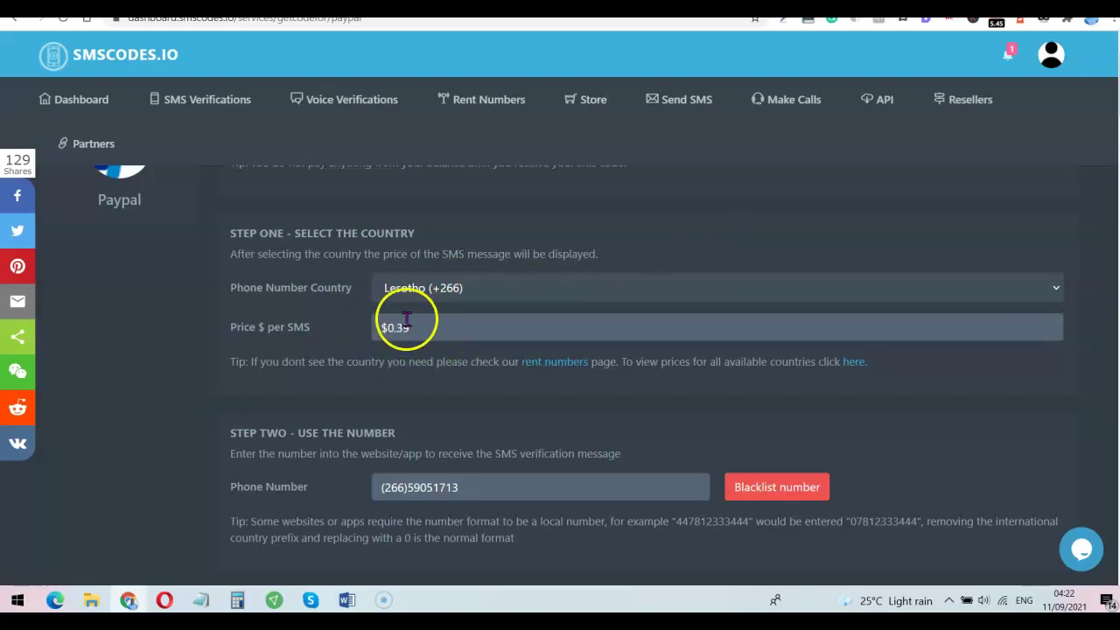
- Copy the issued temporary Lesotho phone number
scroll(863, 402, "down", 2)
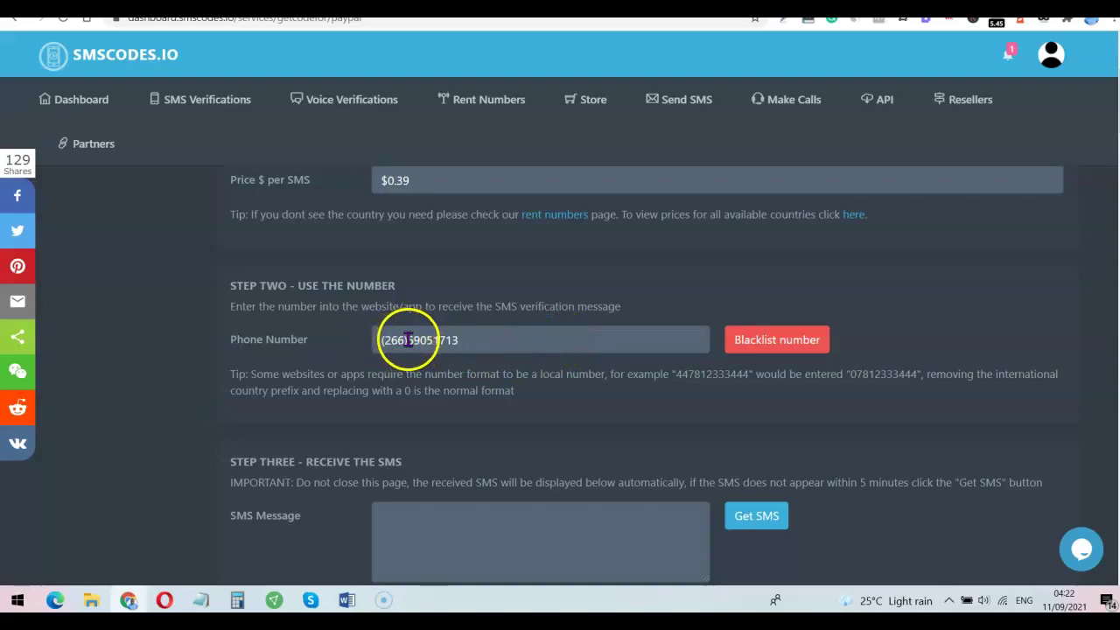
right_click(453, 341)
left_click(482, 352)
- Paste the Lesotho number into PayPal's Mobile Number field and submit it to receive a 6-digit code
mouse_move(497, 96)
key("ctrl+Tab")
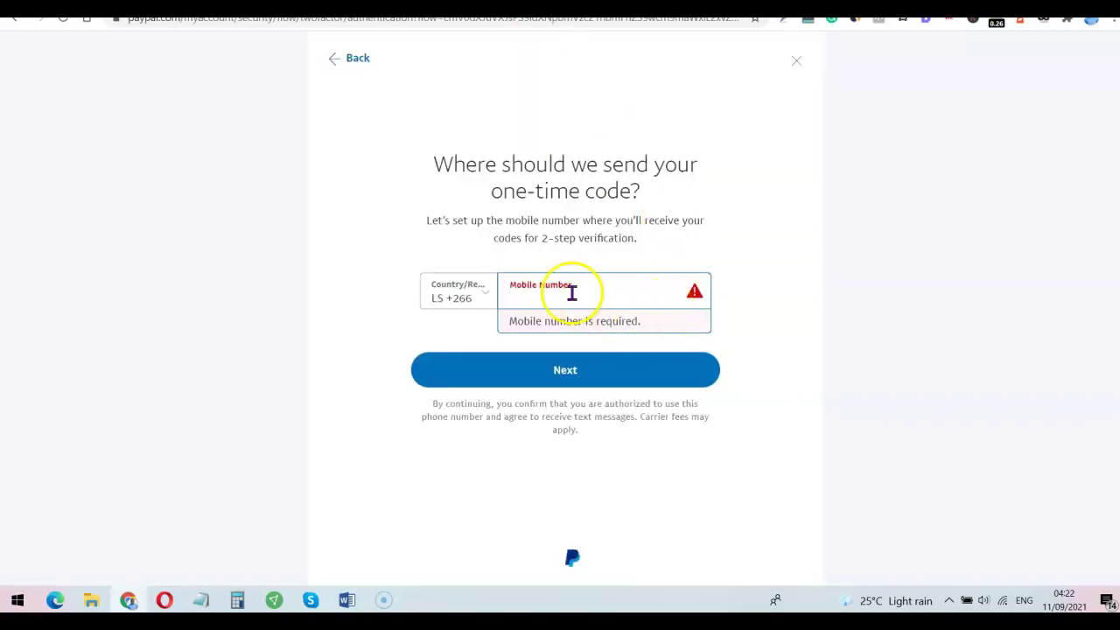
key("ctrl+v")
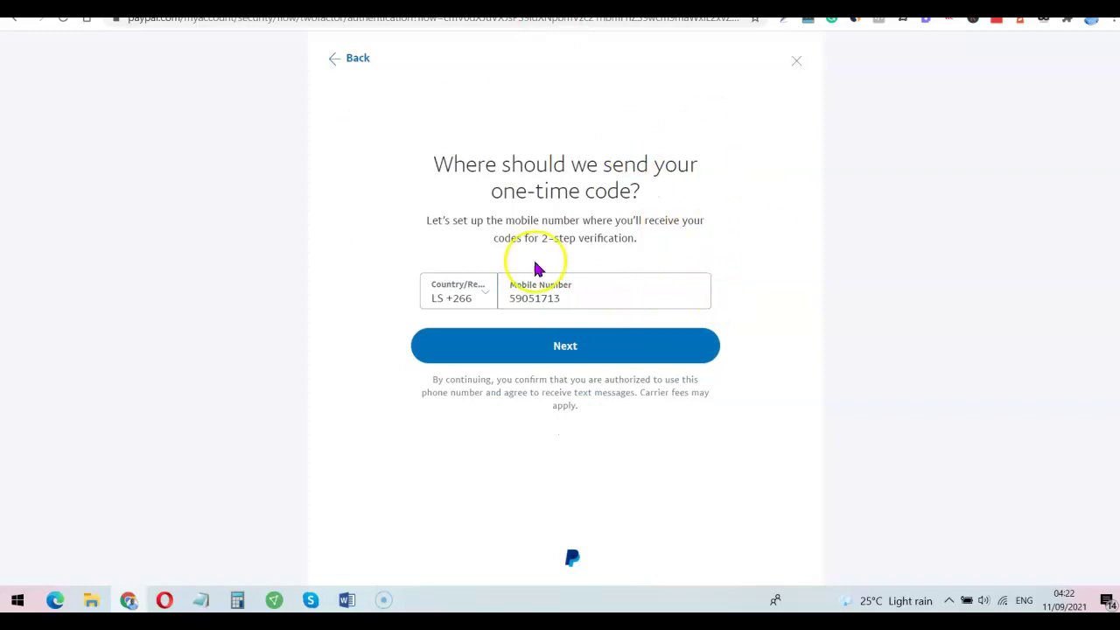
left_click(566, 359)
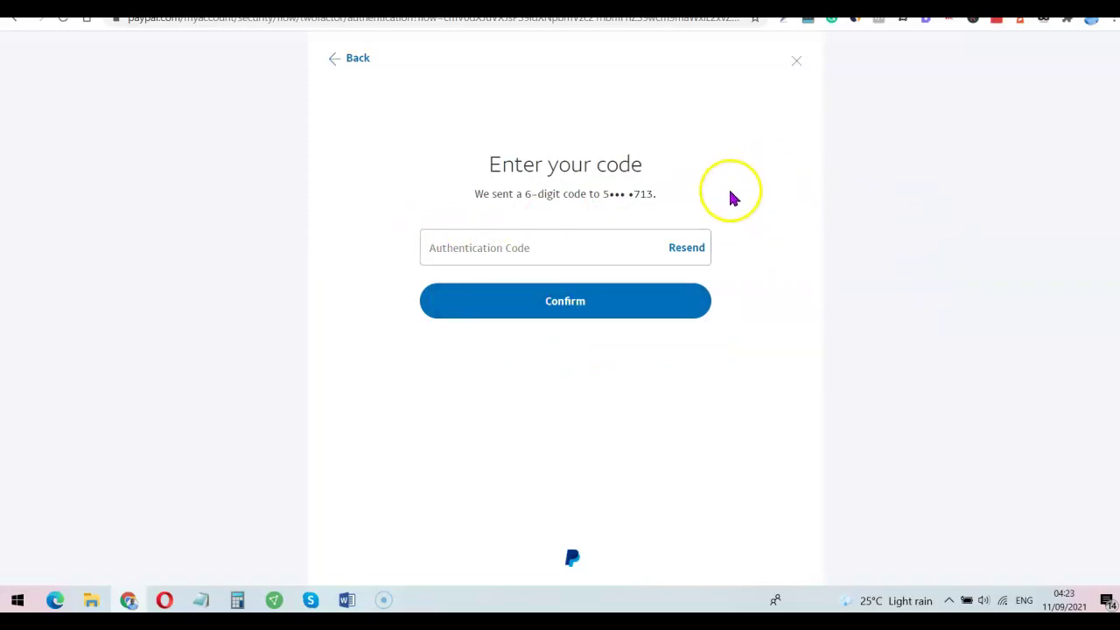
key("ctrl+Tab")
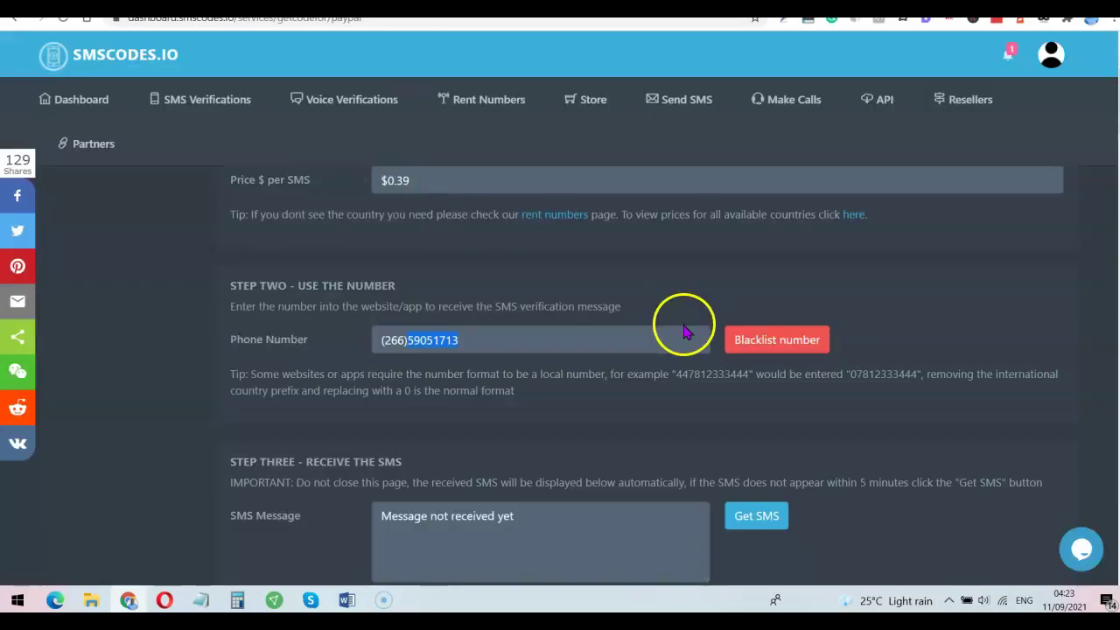
- Fetch PayPal's incoming SMS message with Get SMS
scroll(684, 325, "down", 1)
left_click(739, 382)
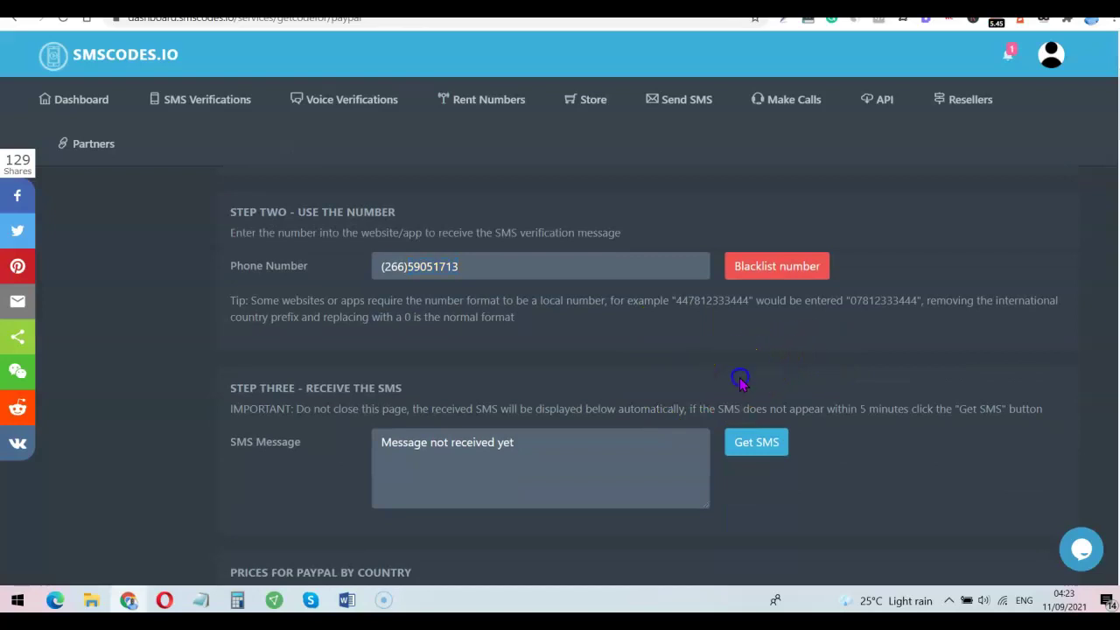
scroll(653, 394, "down", 2)
scroll(665, 395, "up", 1)
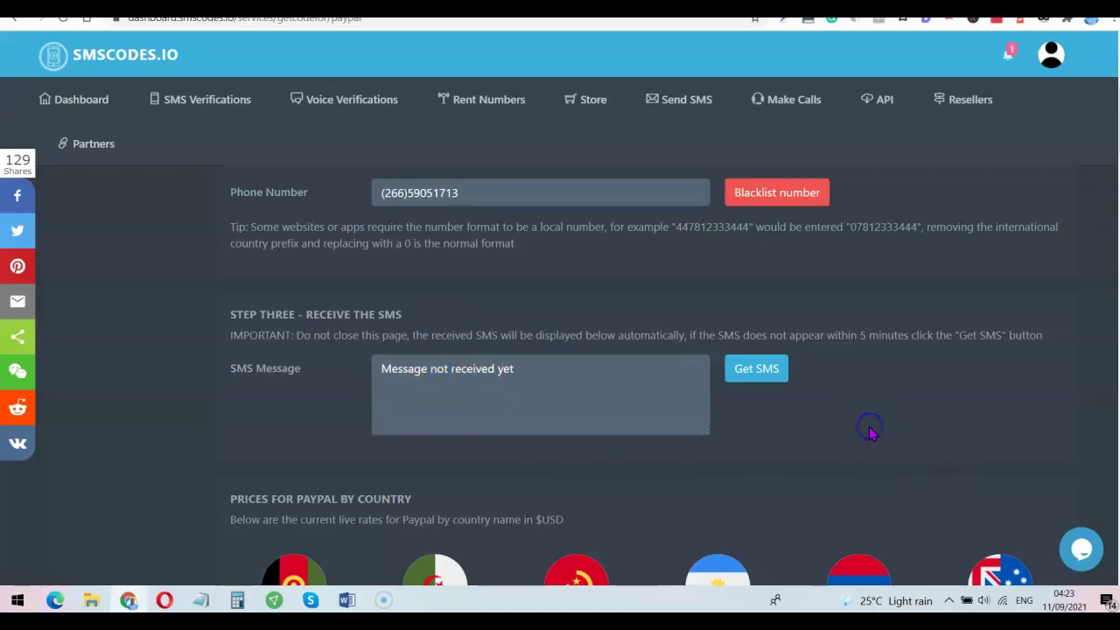
key("ctrl+Tab")
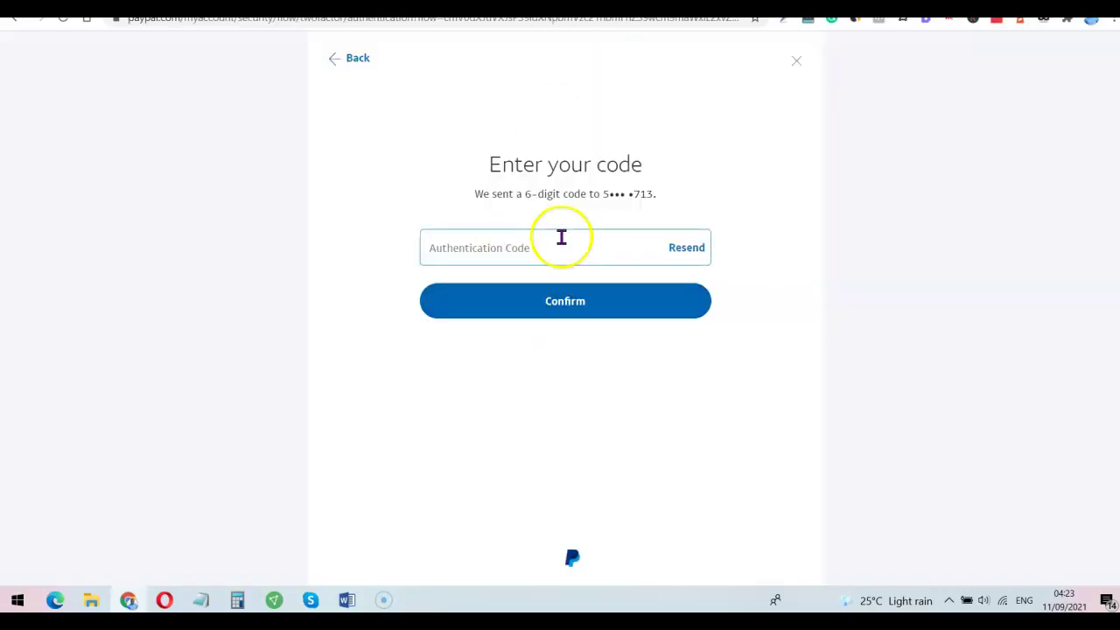
key("ctrl+Tab")
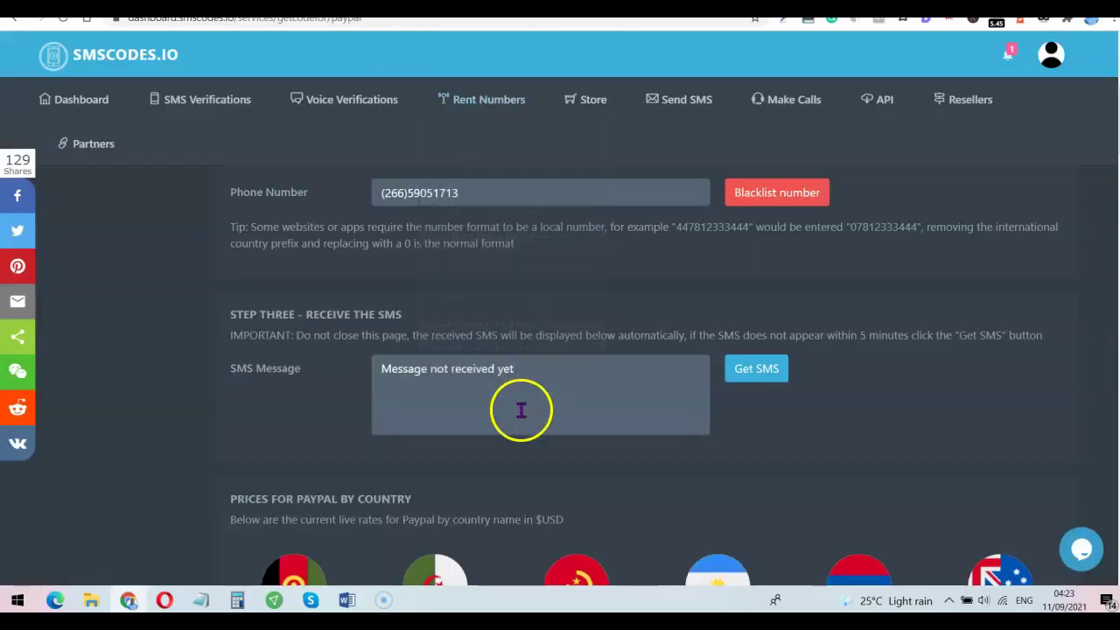
left_click(752, 426)
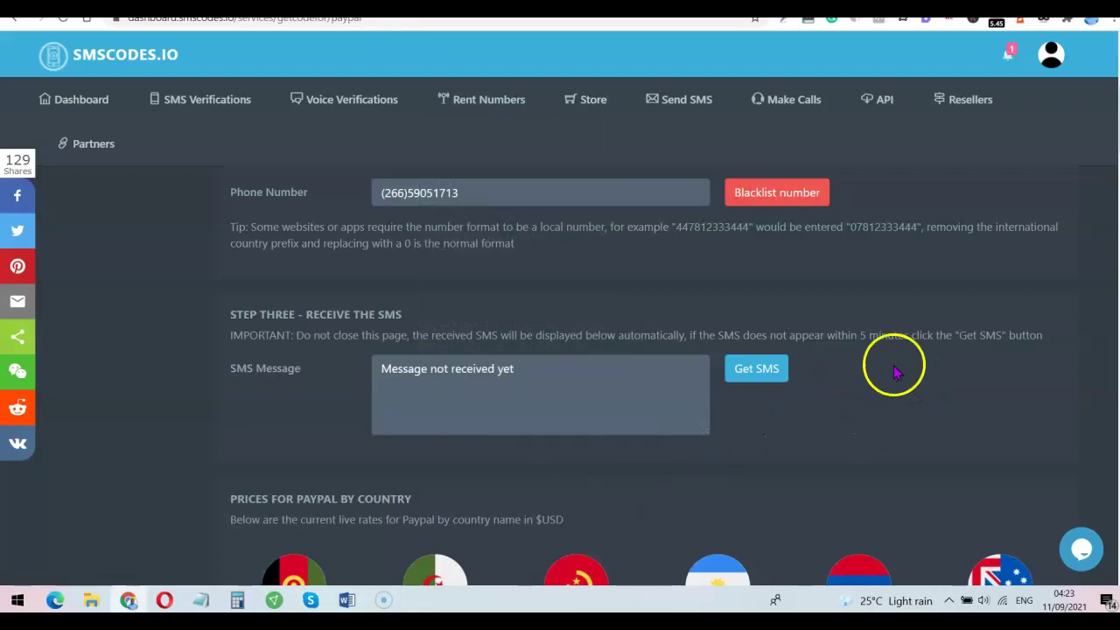
left_click(758, 370)
- Select and copy the six-digit security code from the SMS message
scroll(757, 371, "down", 2)
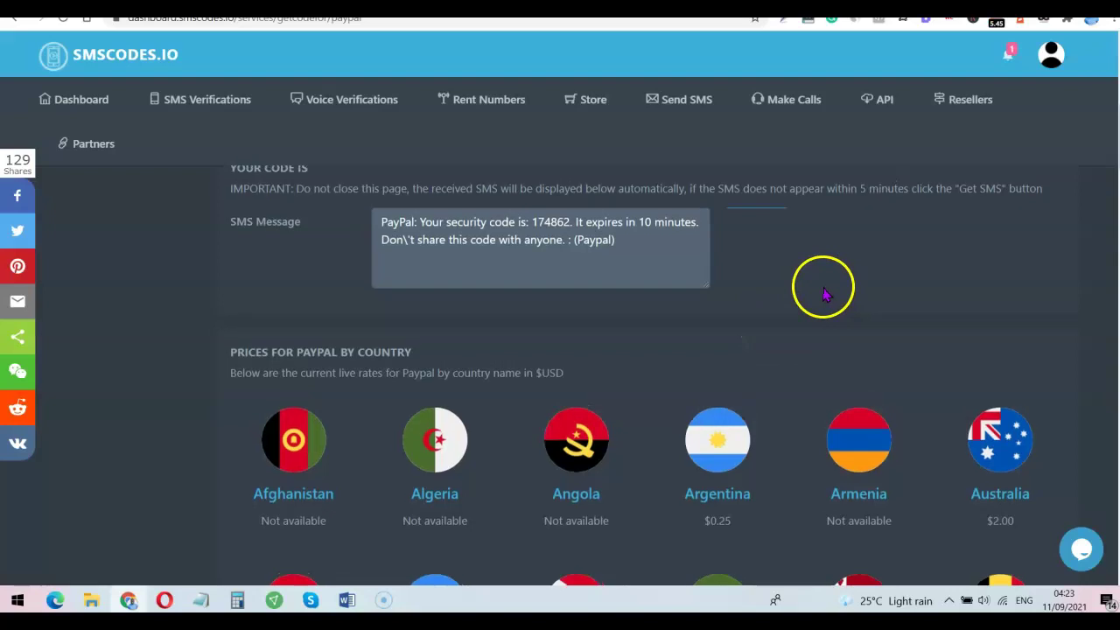
scroll(826, 308, "up", 1)
left_click_drag(570, 295, 567, 295)
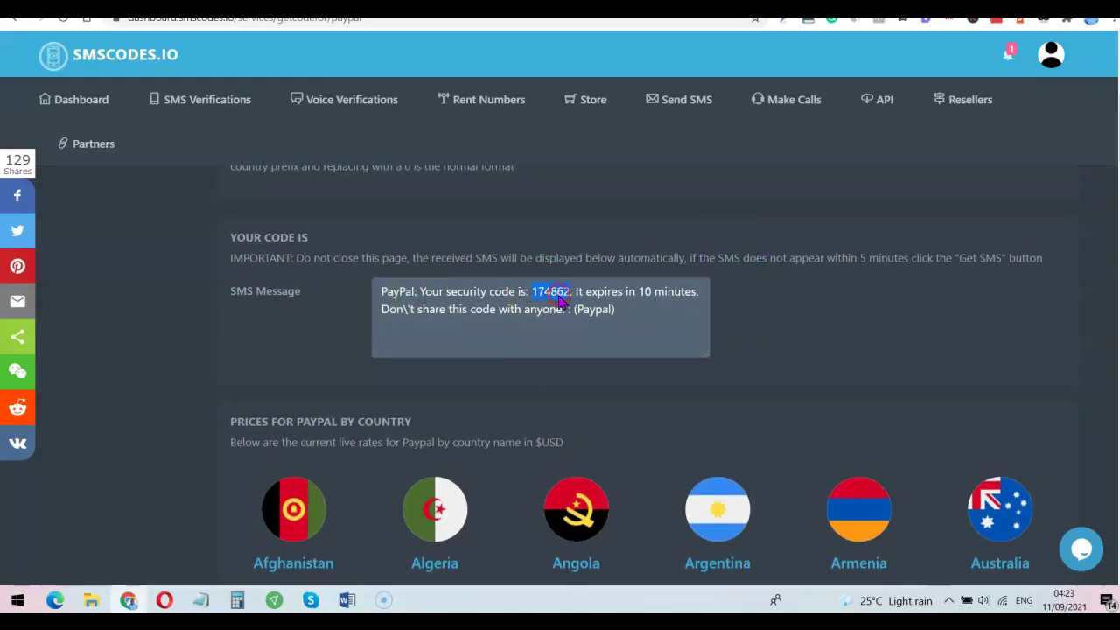
right_click(559, 297)
left_click(592, 305)
- Paste the security code into PayPal's Authentication Code field and confirm it
key("ctrl+Tab")
left_click(613, 249)
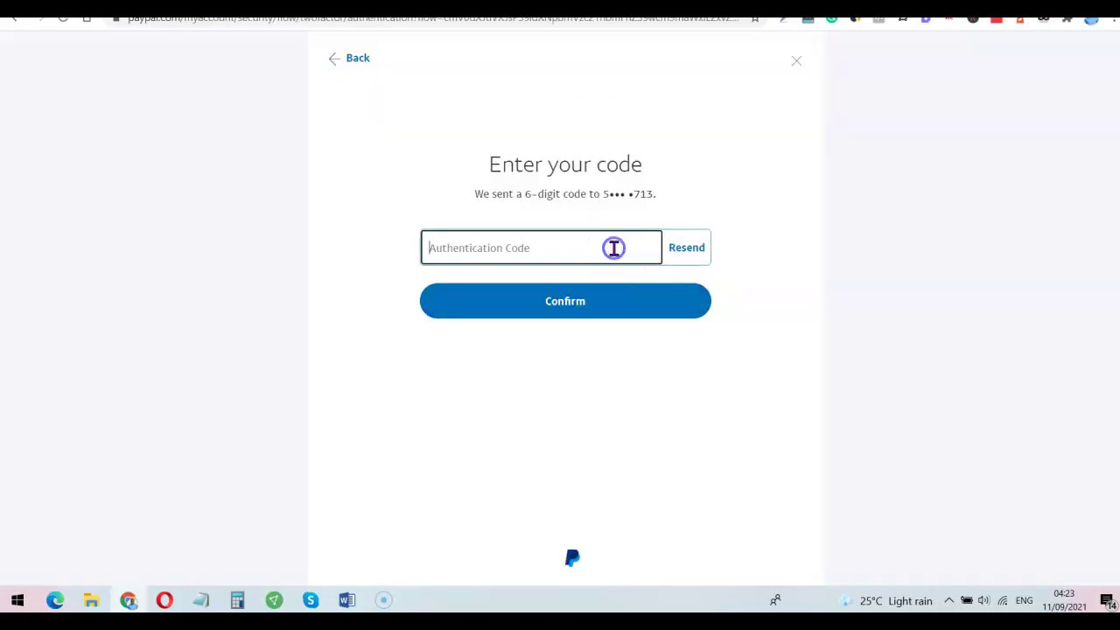
left_click(729, 259)
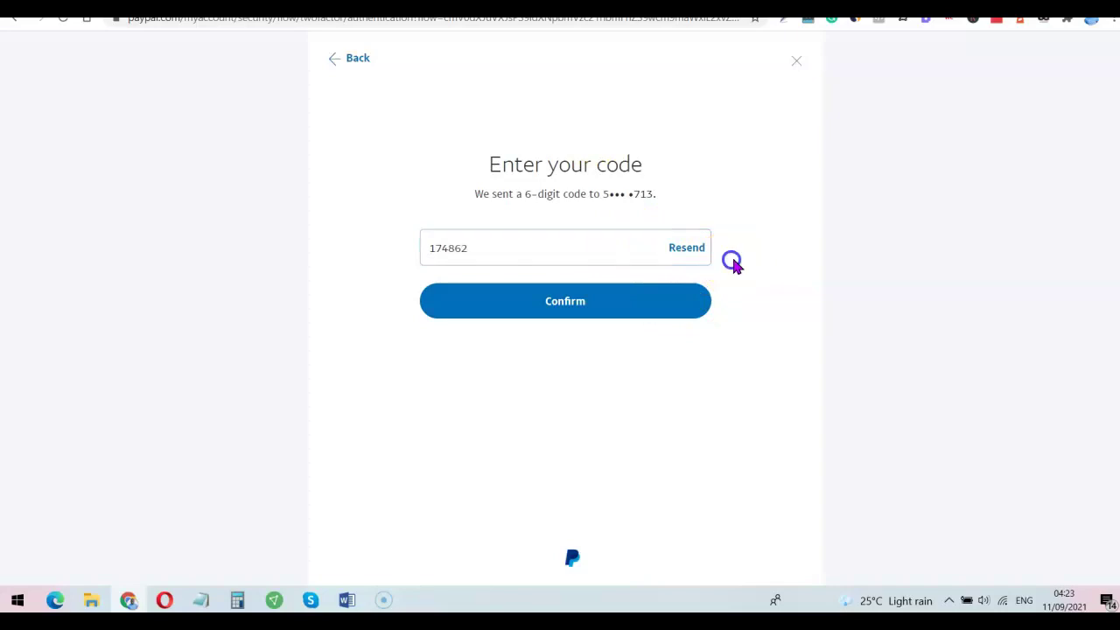
left_click(565, 304)
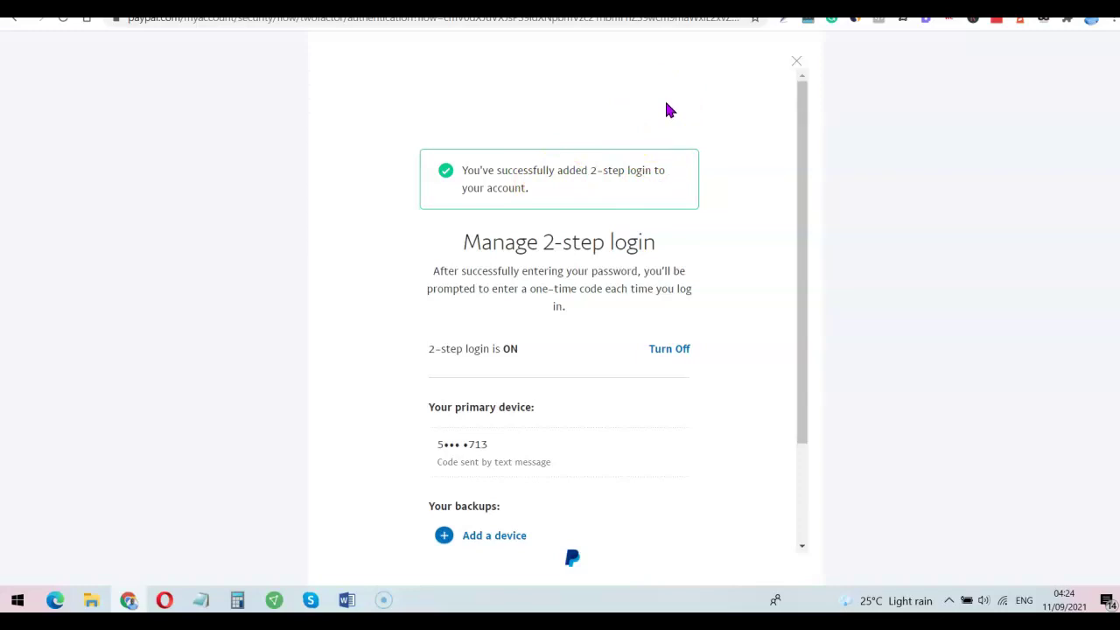
left_click(510, 7)
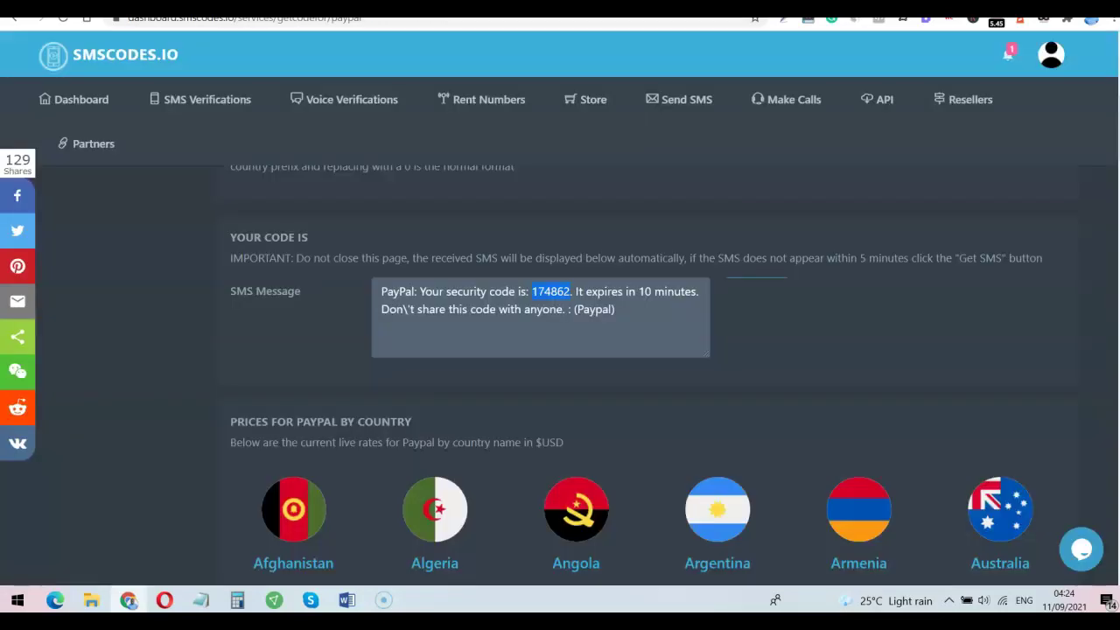
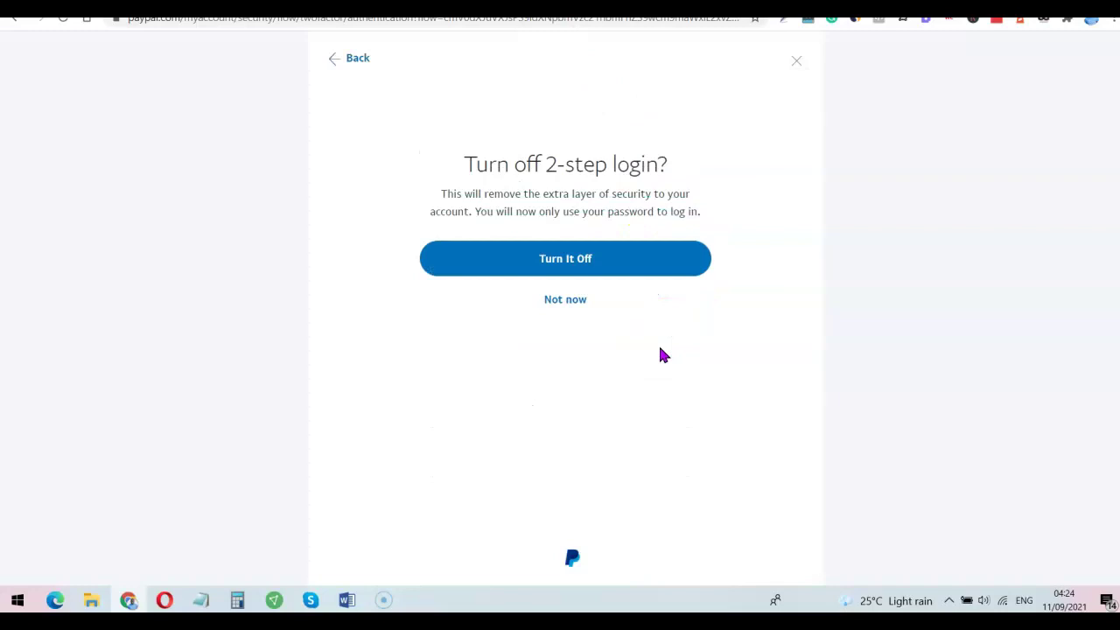
- Confirm 'Turn It Off' in the 'Turn off 2-step login?' dialog to disable 2-step login
left_click(568, 262)
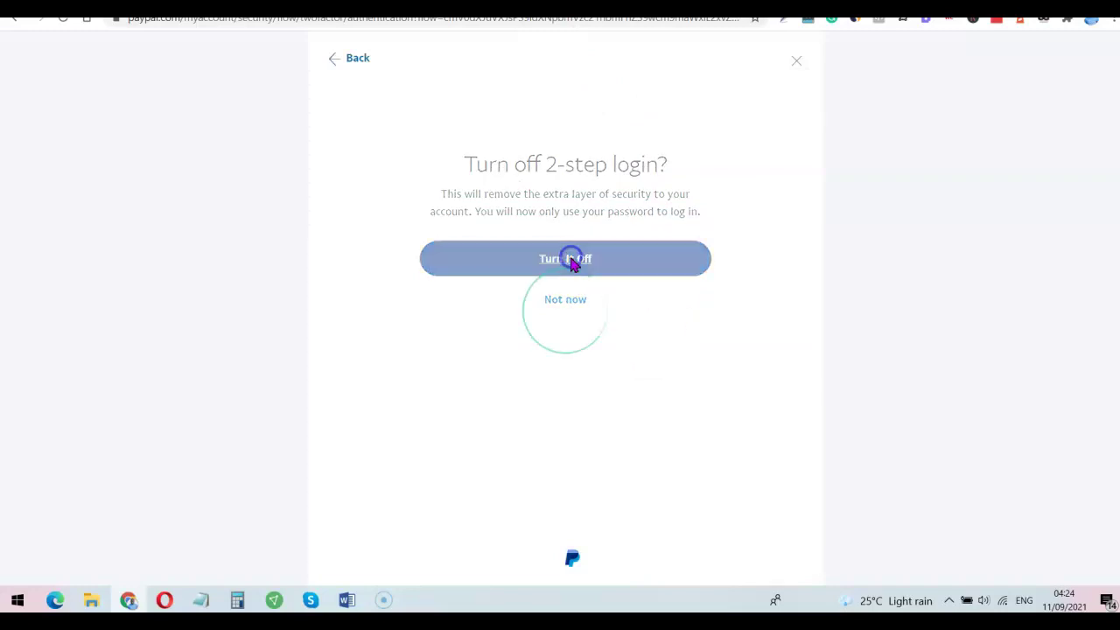